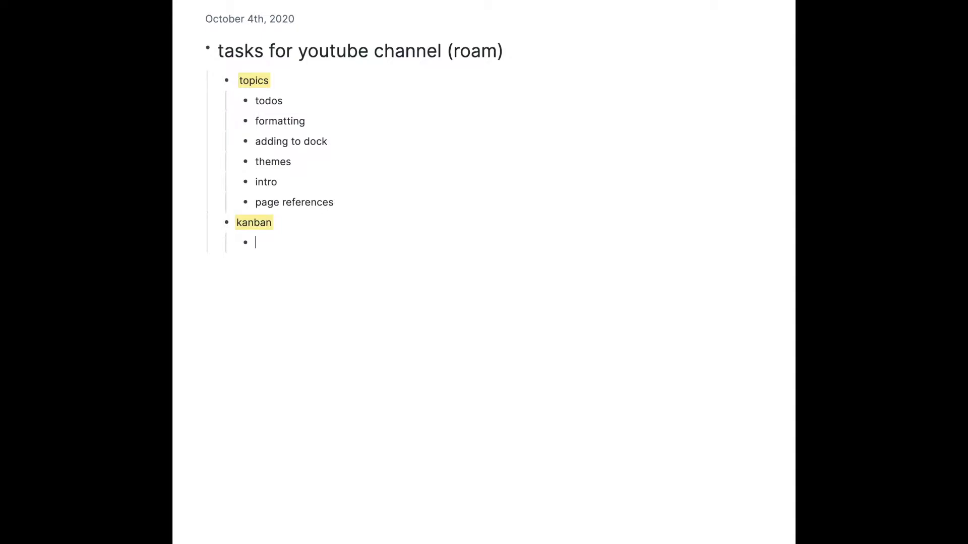
Insert a Kanban Board with /kan and nest an empty bullet under it
{"action": "type", "text": "/kanban"}
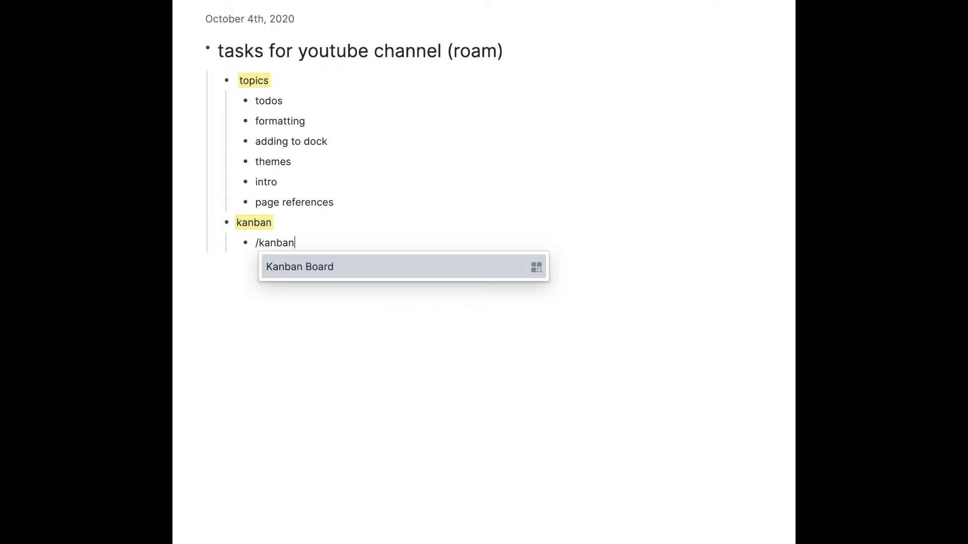
{"action": "key", "text": "Return"}
{"action": "key", "text": "Return"}
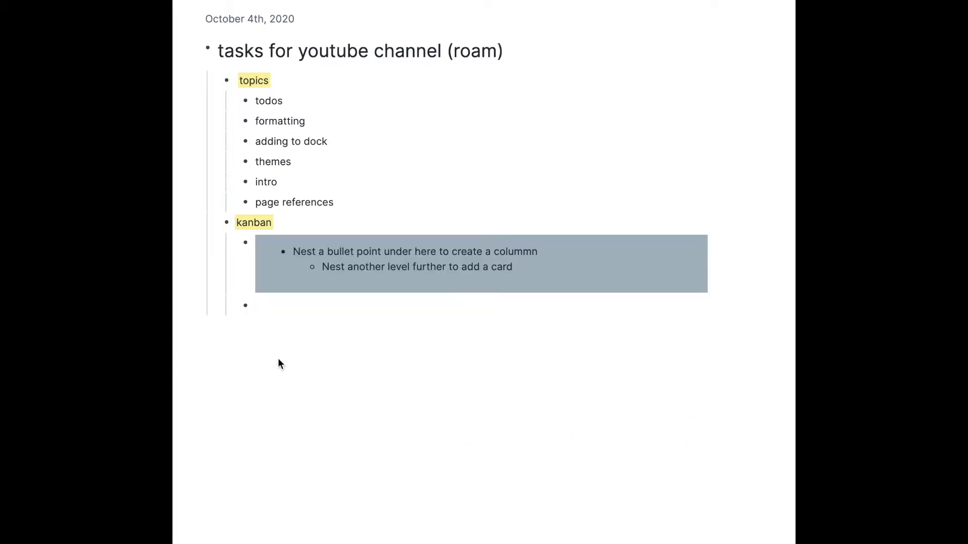
{"action": "key", "text": "Tab"}
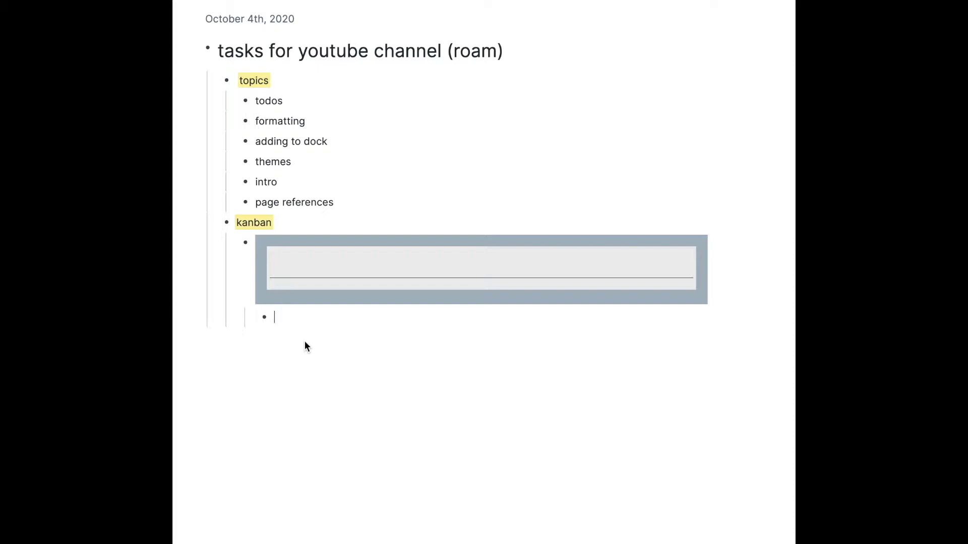
Add the column tags #Maya, #Sofia and #Corvin as separate bullets
{"action": "type", "text": "#Maya"}
{"action": "key", "text": "Escape"}
{"action": "key", "text": "Return"}
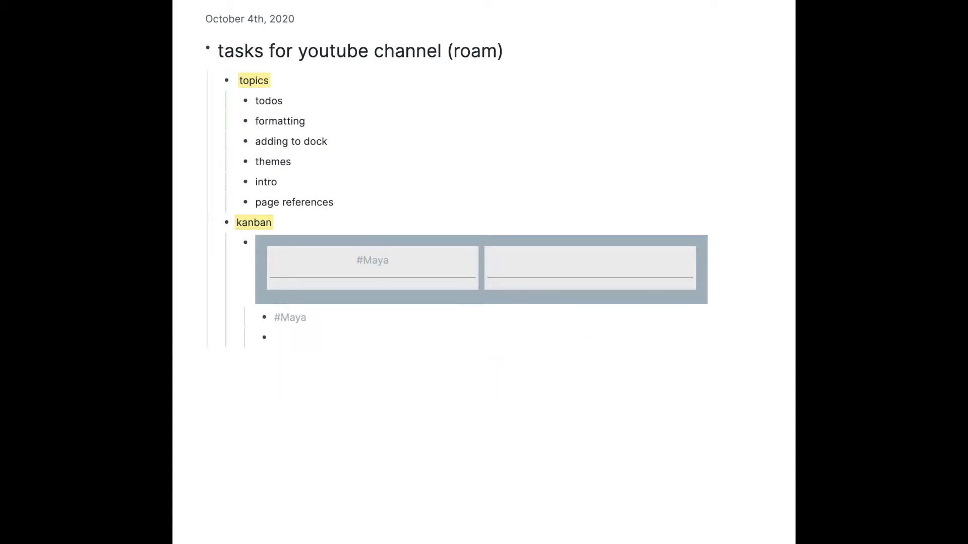
{"action": "type", "text": "#S"}
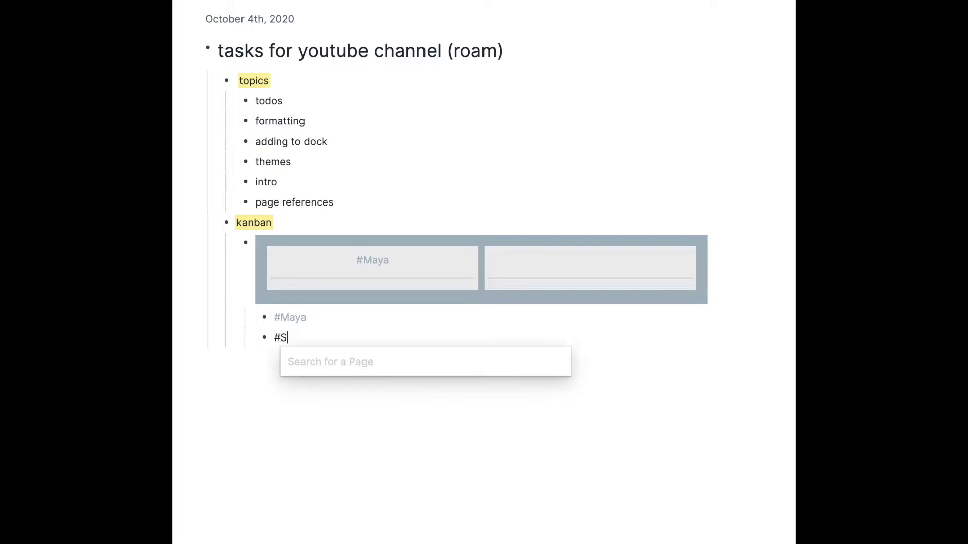
{"action": "type", "text": "ofia"}
{"action": "key", "text": "Escape"}
{"action": "key", "text": "Return"}
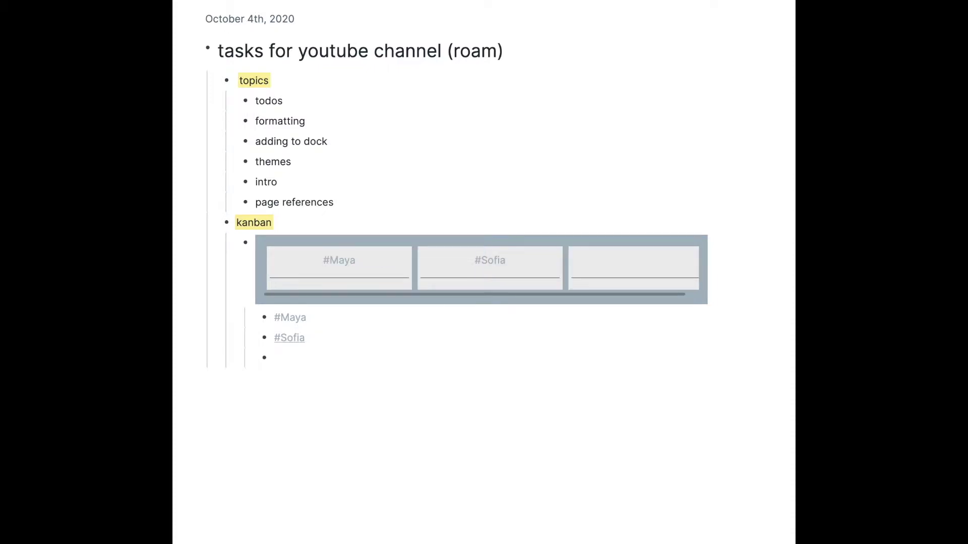
{"action": "type", "text": "#Corvin"}
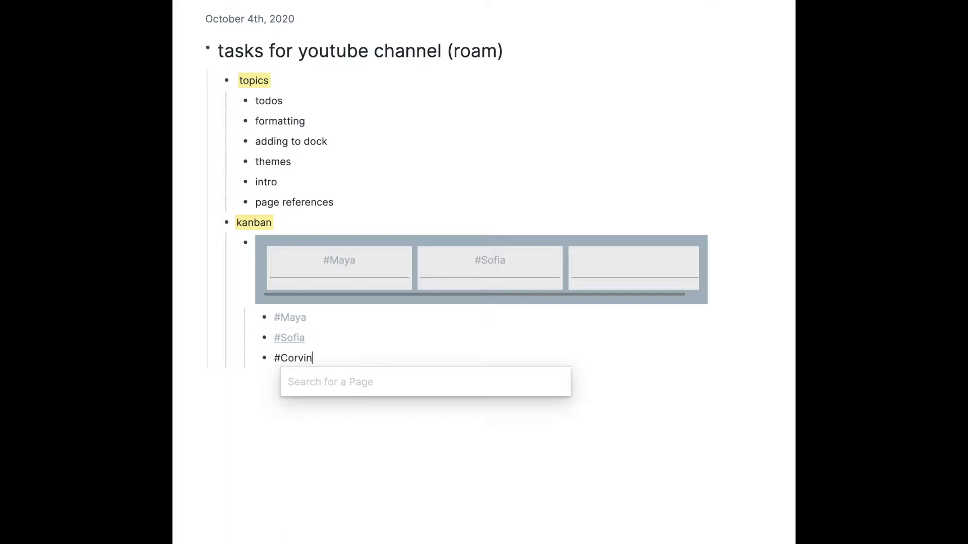
{"action": "key", "text": "Escape"}
{"action": "key", "text": "Escape"}
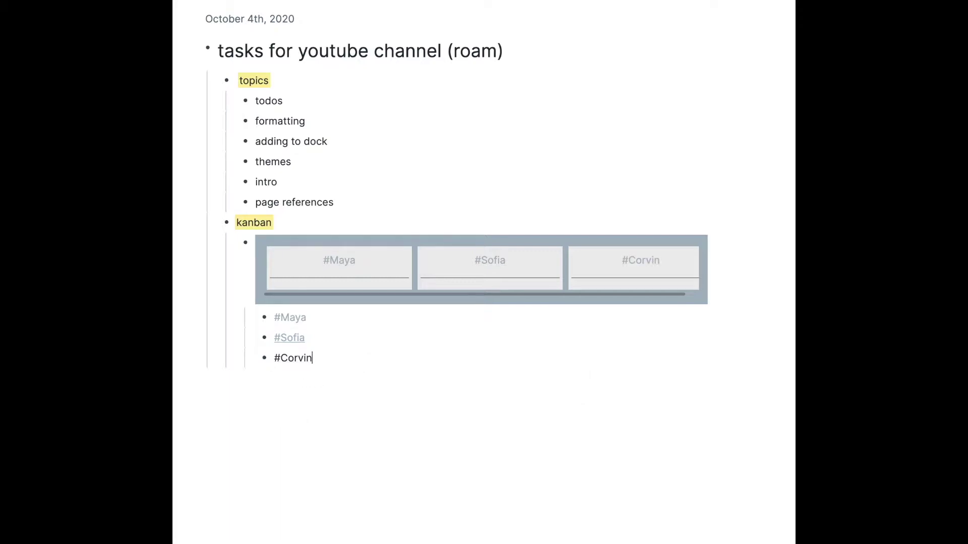
{"action": "left_click", "coordinate": [316, 319]}
Reference the todos topic as a card under #Maya and start an empty card under #Sofia
{"action": "key", "text": "Return"}
{"action": "key", "text": "Tab"}
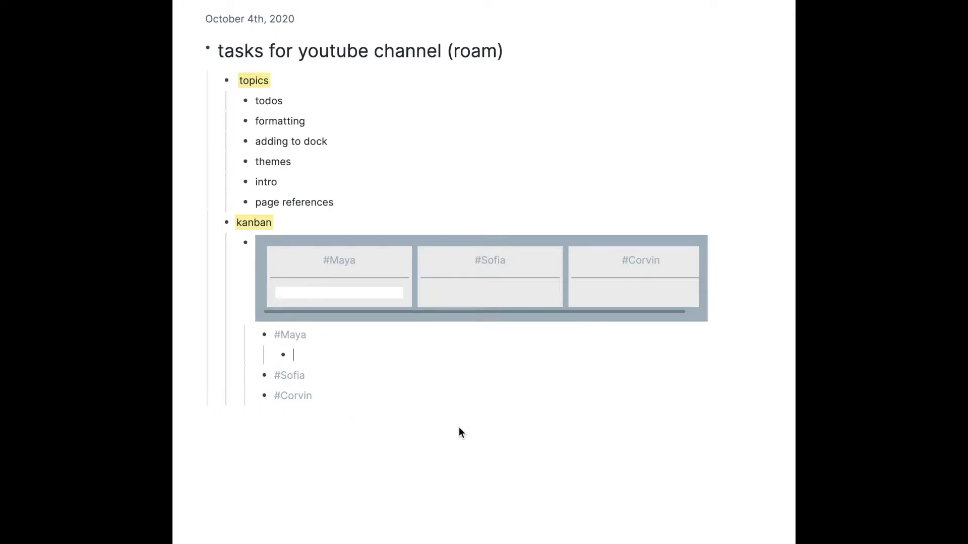
{"action": "left_click", "coordinate": [245, 102]}
{"action": "key", "text": "Escape"}
{"action": "left_click", "coordinate": [309, 363]}
{"action": "type", "text": "((7O3dIJBWZ))"}
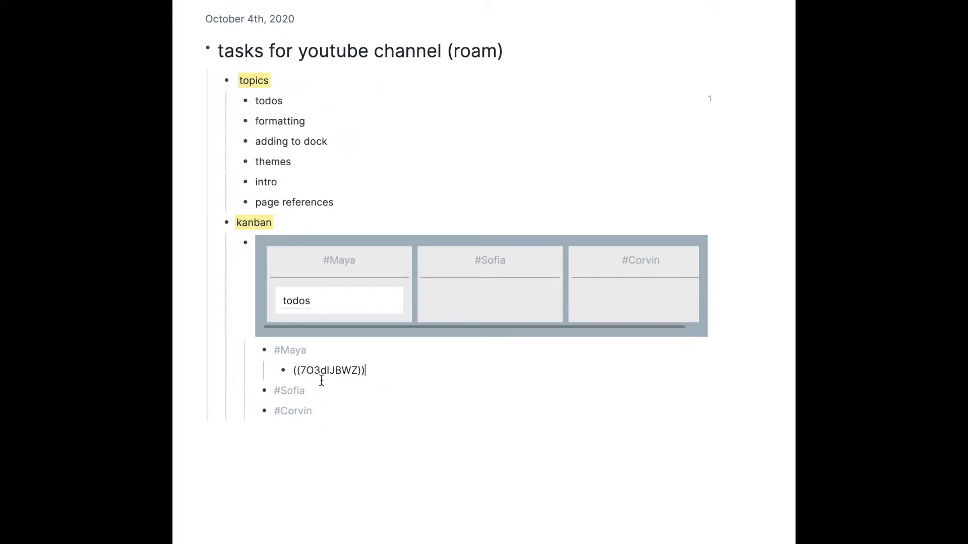
{"action": "left_click", "coordinate": [324, 387]}
{"action": "key", "text": "Return"}
{"action": "key", "text": "Tab"}
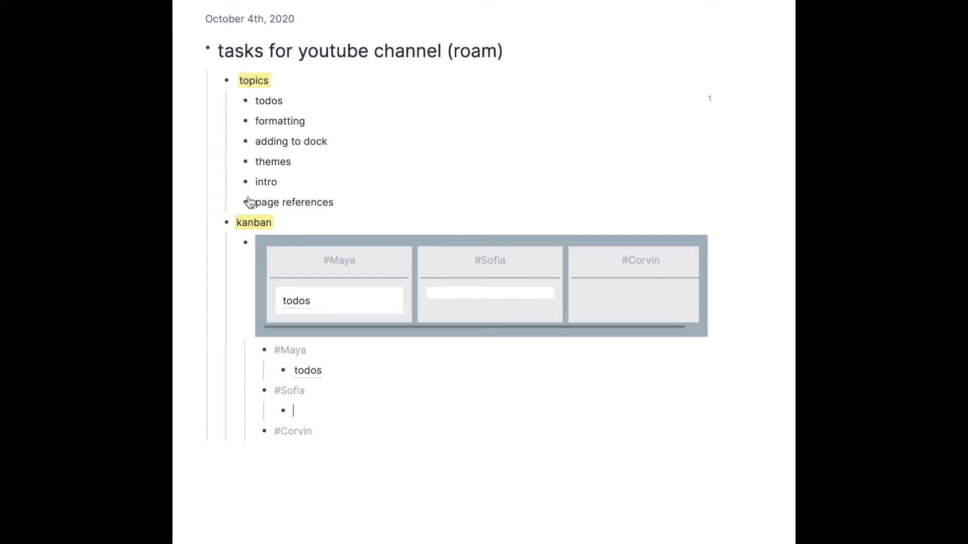
Add formatting and adding to dock block references as cards under #Corvin
{"action": "right_click", "coordinate": [245, 121]}
{"action": "left_click", "coordinate": [301, 135]}
{"action": "left_click", "coordinate": [323, 431]}
{"action": "key", "text": "Return"}
{"action": "key", "text": "Tab"}
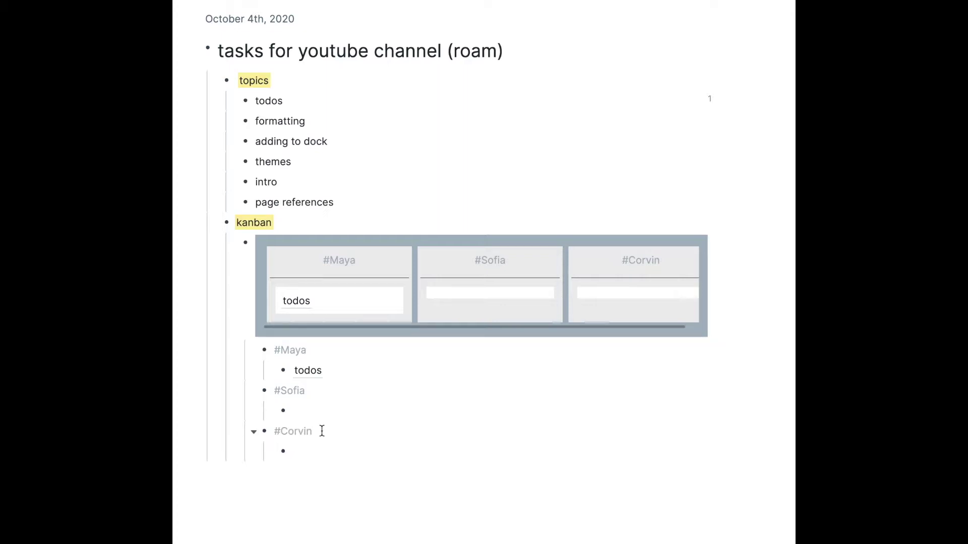
{"action": "type", "text": "((aBbRThxWK))"}
{"action": "left_click", "coordinate": [341, 486]}
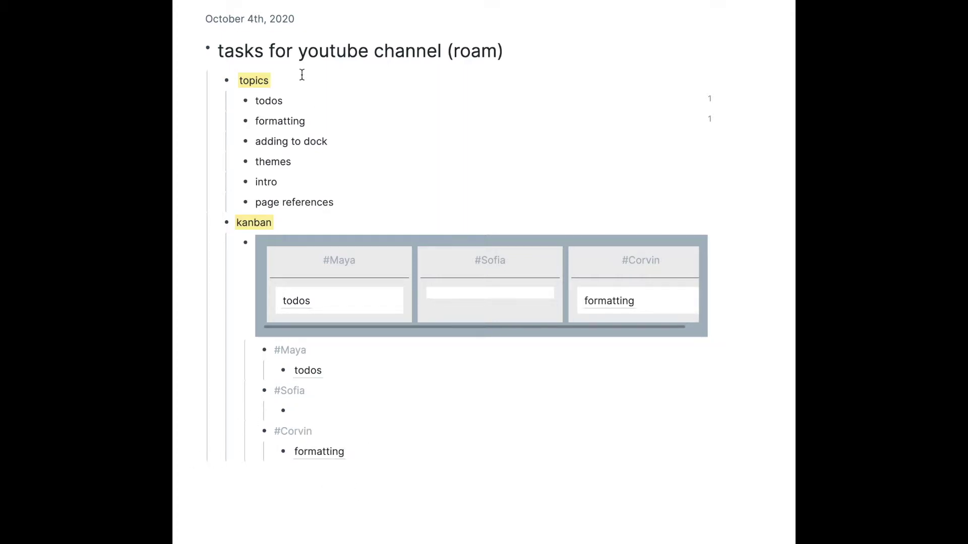
{"action": "left_click", "coordinate": [353, 452]}
{"action": "key", "text": "Return"}
{"action": "type", "text": "((NJV7-C4UF))"}
Add themes and intro block references as cards under #Sofia
{"action": "right_click", "coordinate": [245, 161]}
{"action": "left_click", "coordinate": [280, 175]}
{"action": "left_click", "coordinate": [297, 411]}
{"action": "key", "text": "ctrl+v"}
{"action": "left_click", "coordinate": [354, 385]}
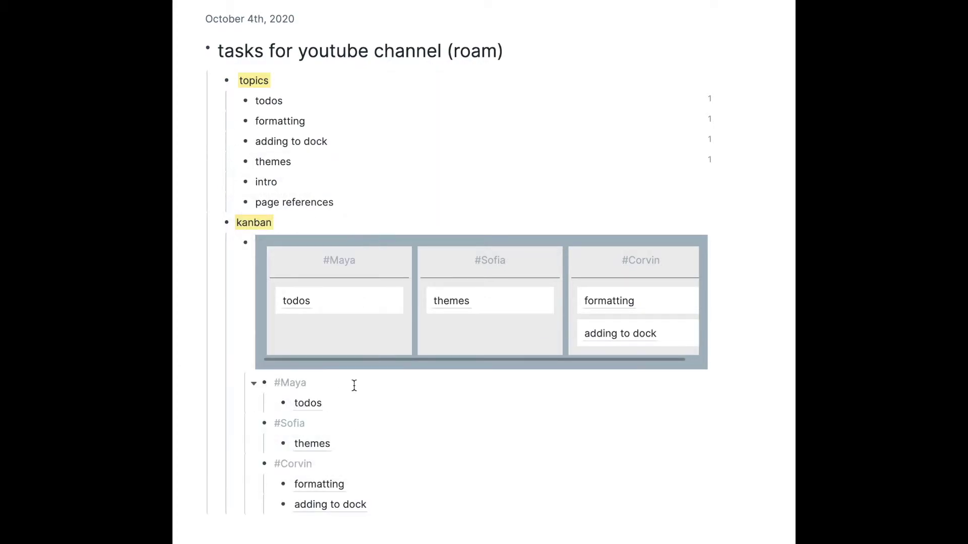
{"action": "left_click", "coordinate": [333, 443]}
{"action": "key", "text": "Return"}
{"action": "type", "text": "((uBMMXBsXS))"}
Add the page references block reference as a second card under #Maya
{"action": "right_click", "coordinate": [245, 181]}
{"action": "left_click", "coordinate": [242, 194]}
{"action": "left_click", "coordinate": [349, 401]}
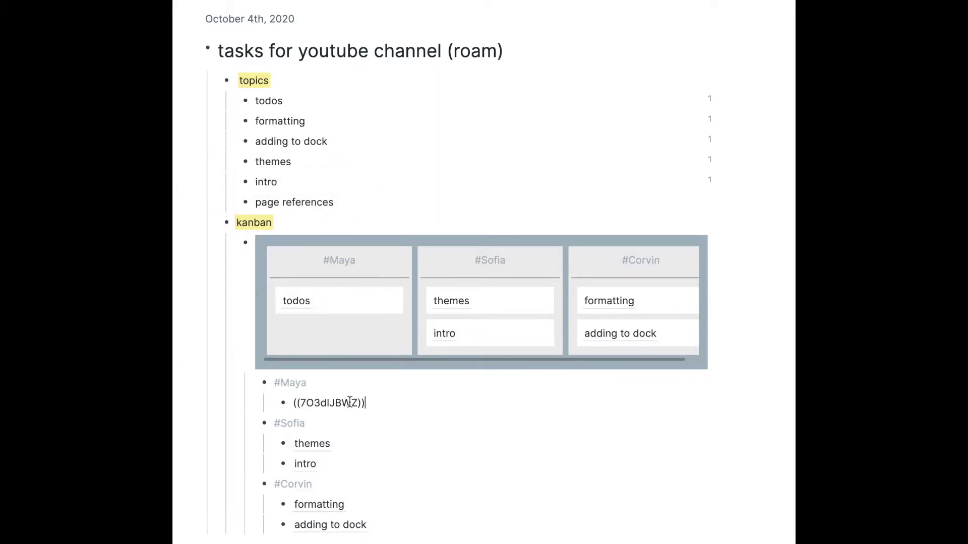
{"action": "key", "text": "Return"}
{"action": "key", "text": "ctrl+v"}
{"action": "left_click_drag", "start_coordinate": [417, 456], "coordinate": [419, 477]}
{"action": "left_click", "coordinate": [416, 478]}
{"action": "scroll", "coordinate": [416, 478], "scroll_direction": "down", "scroll_amount": 3}
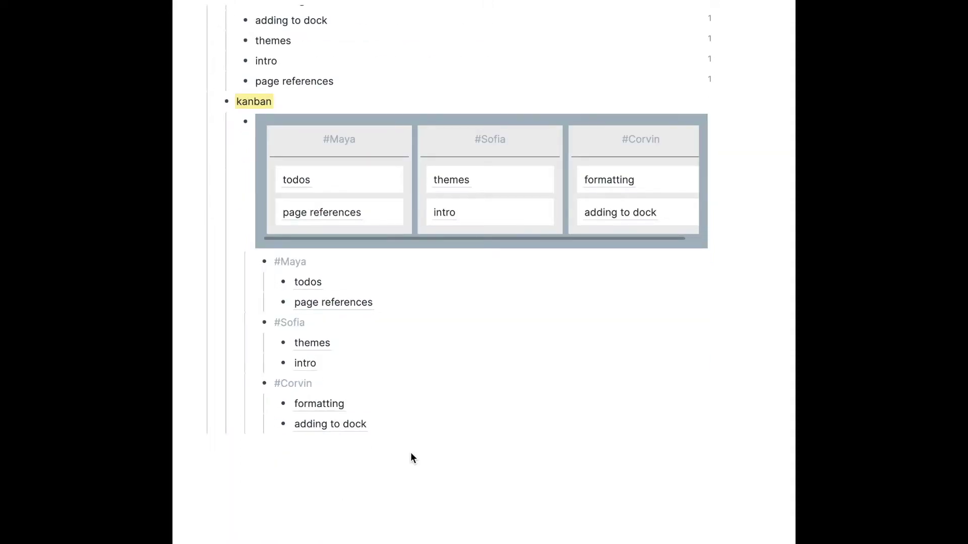
Drag cards so Maya has intro, themes, page references and Sofia has todos, formatting
{"action": "scroll", "coordinate": [384, 331], "scroll_direction": "up", "scroll_amount": 1}
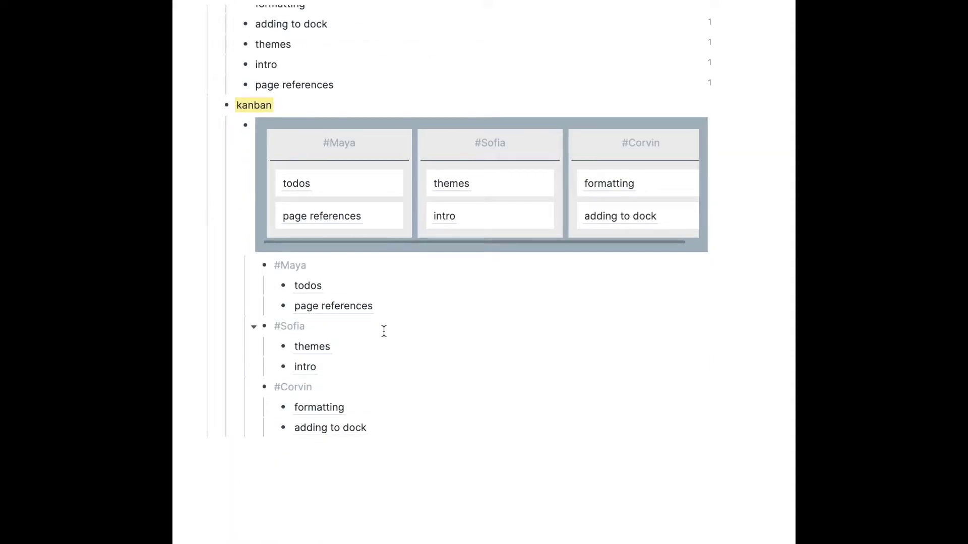
{"action": "scroll", "coordinate": [383, 331], "scroll_direction": "up", "scroll_amount": 3}
{"action": "left_click_drag", "start_coordinate": [363, 274], "coordinate": [476, 331]}
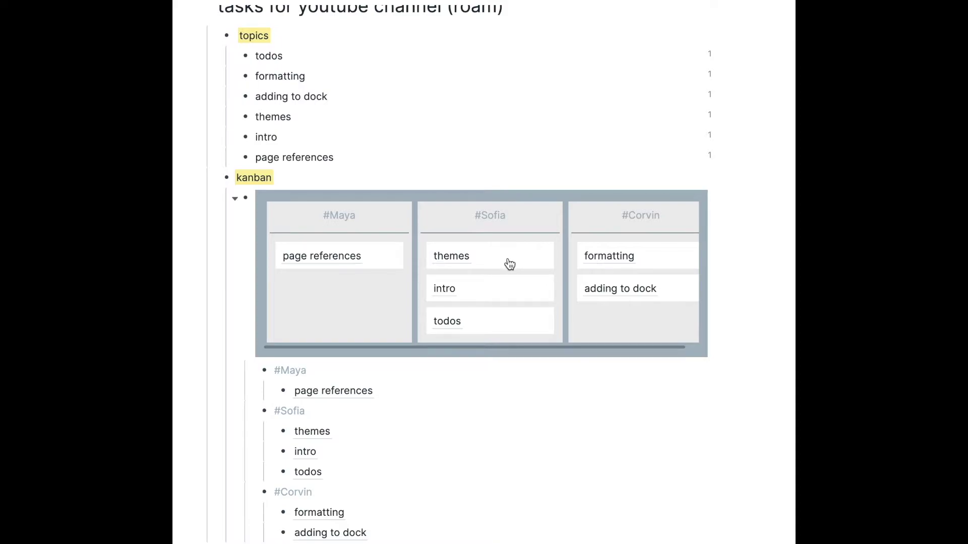
{"action": "left_click_drag", "start_coordinate": [476, 292], "coordinate": [313, 285]}
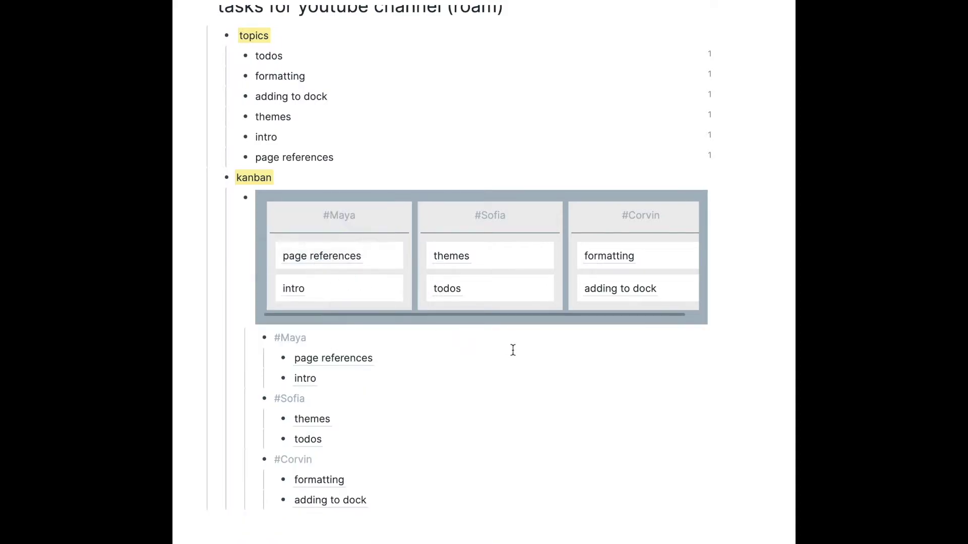
{"action": "left_click_drag", "start_coordinate": [486, 262], "coordinate": [353, 310]}
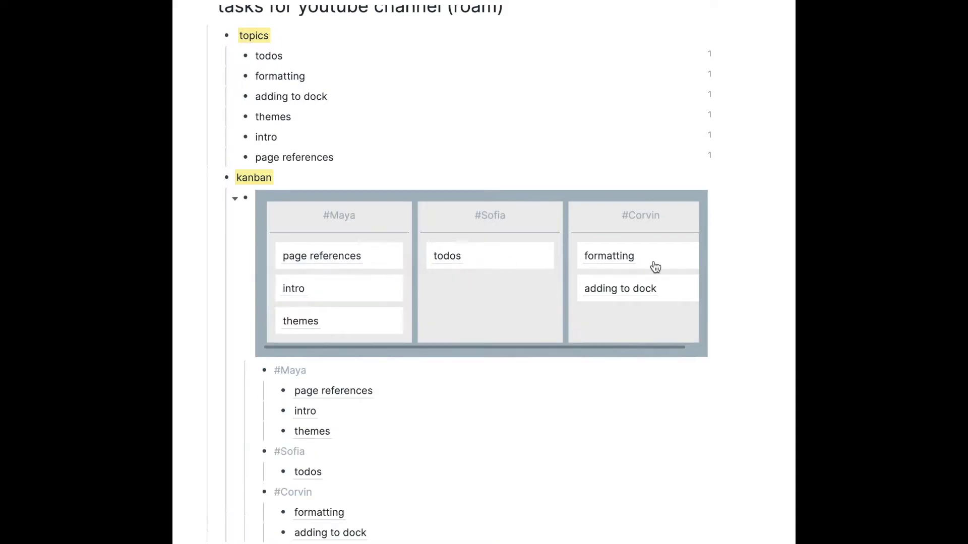
{"action": "left_click_drag", "start_coordinate": [655, 267], "coordinate": [488, 334]}
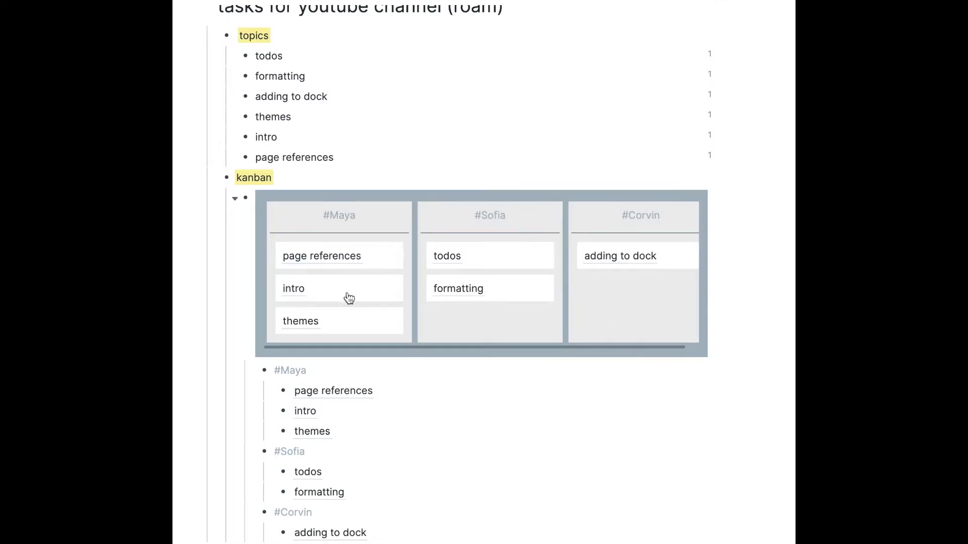
{"action": "left_click_drag", "start_coordinate": [352, 252], "coordinate": [374, 252]}
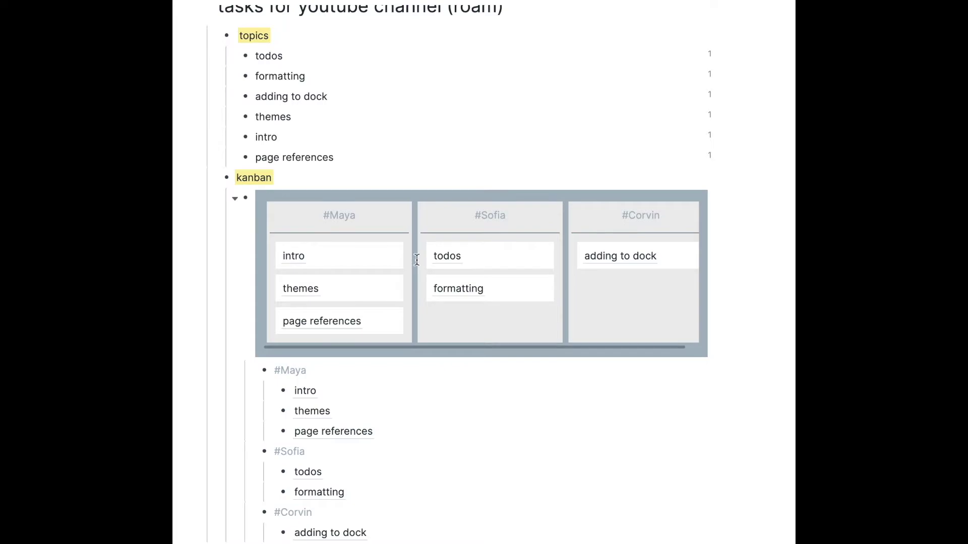
{"action": "scroll", "coordinate": [297, 530], "scroll_direction": "down", "scroll_amount": 1}
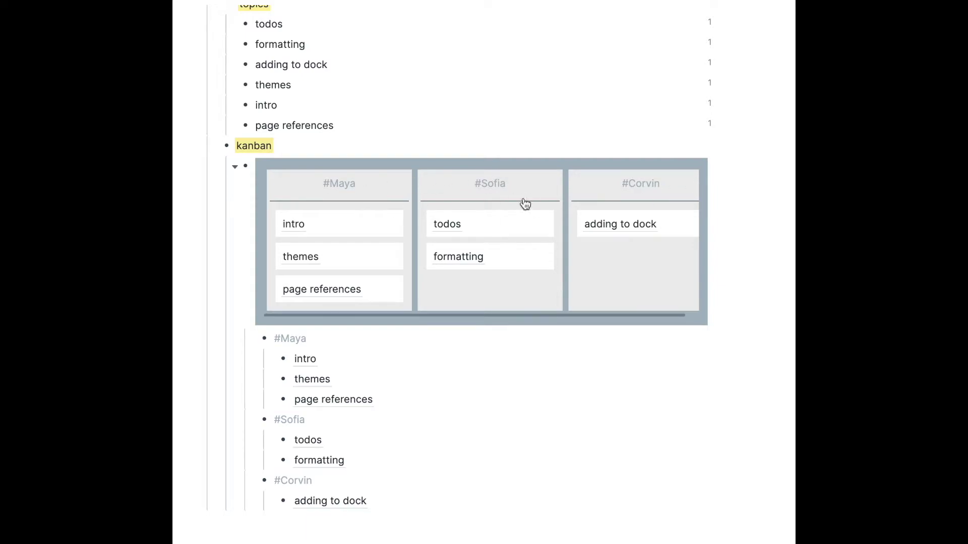
{"action": "left_click", "coordinate": [370, 360]}
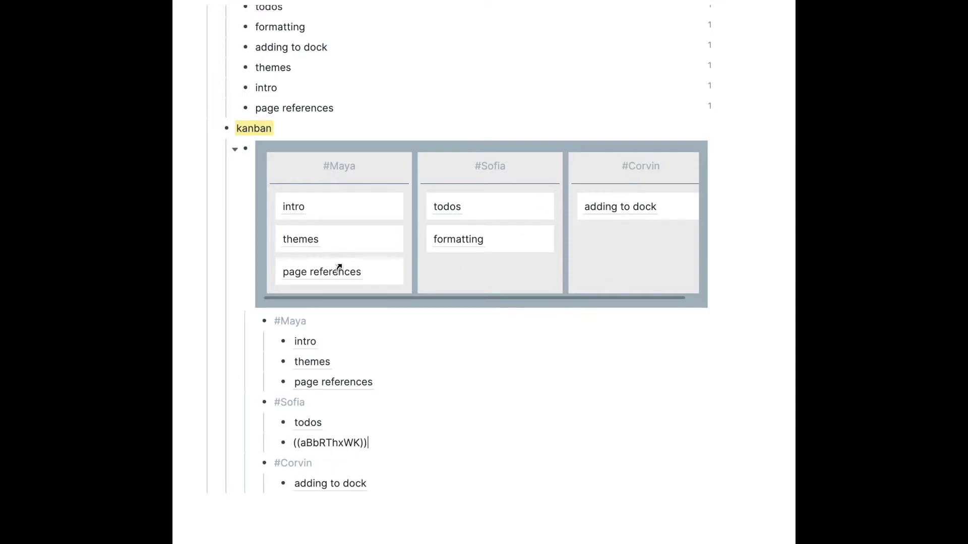
Select Maya's cards and reveal the block references behind page references and formatting
{"action": "left_click_drag", "start_coordinate": [331, 343], "coordinate": [384, 338]}
{"action": "left_click", "coordinate": [434, 391]}
{"action": "left_click", "coordinate": [413, 382]}
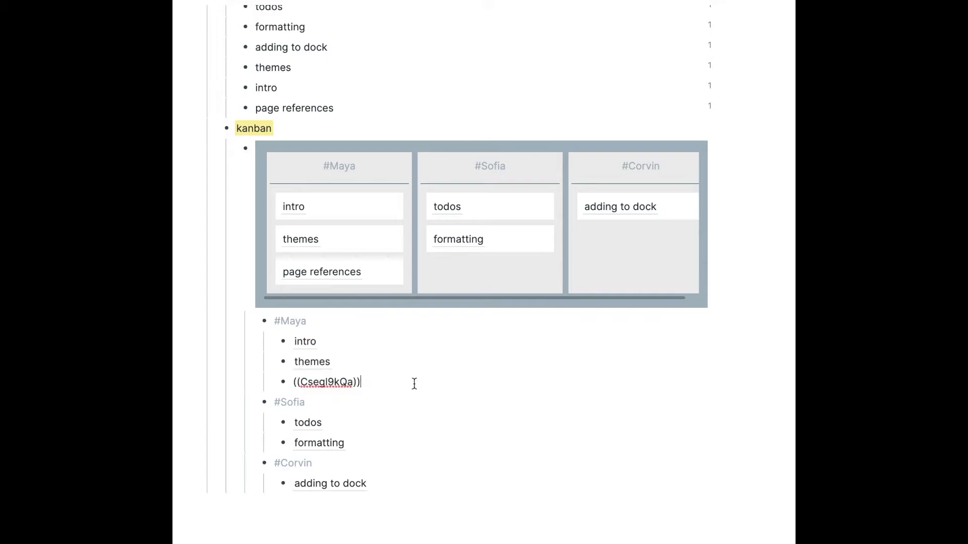
{"action": "left_click", "coordinate": [434, 444]}
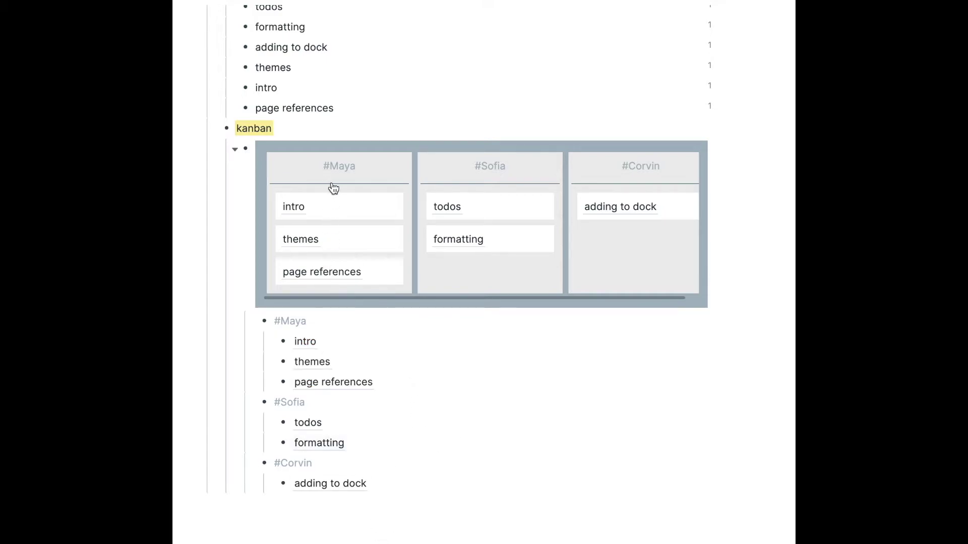
Move the intro card into Sofia's column, then back to the bottom of Maya's column
{"action": "left_click_drag", "start_coordinate": [335, 204], "coordinate": [518, 291]}
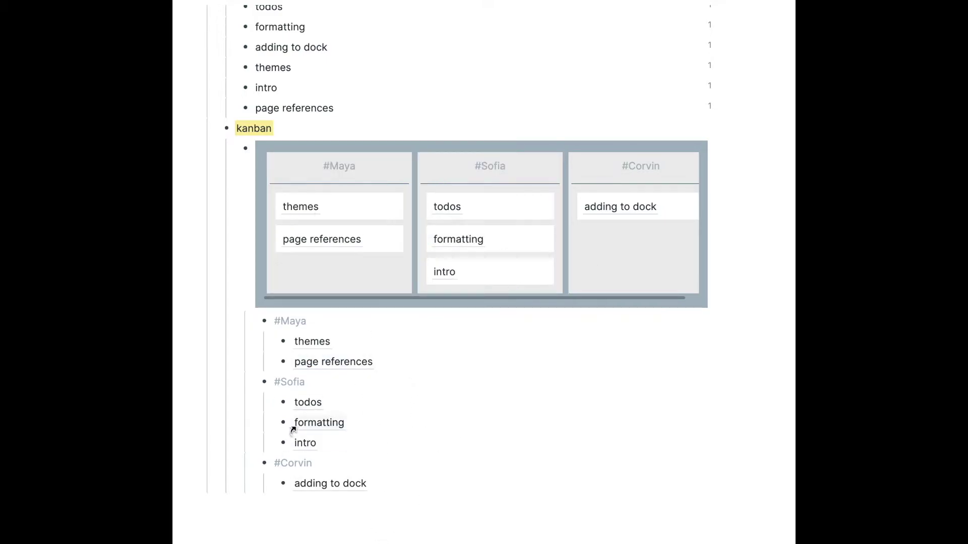
{"action": "left_click_drag", "start_coordinate": [495, 278], "coordinate": [337, 218]}
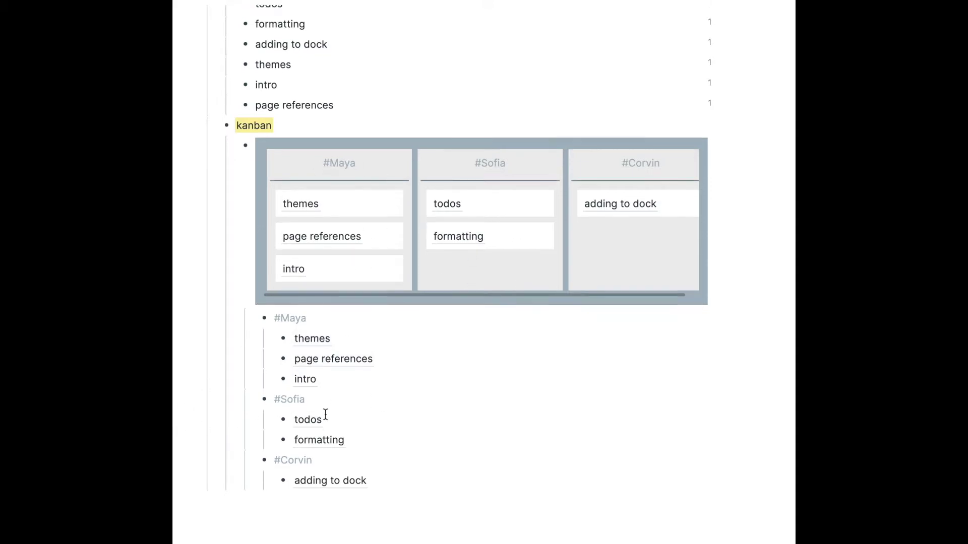
{"action": "scroll", "coordinate": [328, 415], "scroll_direction": "down", "scroll_amount": 1}
{"action": "scroll", "coordinate": [325, 408], "scroll_direction": "up", "scroll_amount": 2}
{"action": "scroll", "coordinate": [325, 408], "scroll_direction": "up", "scroll_amount": 3}
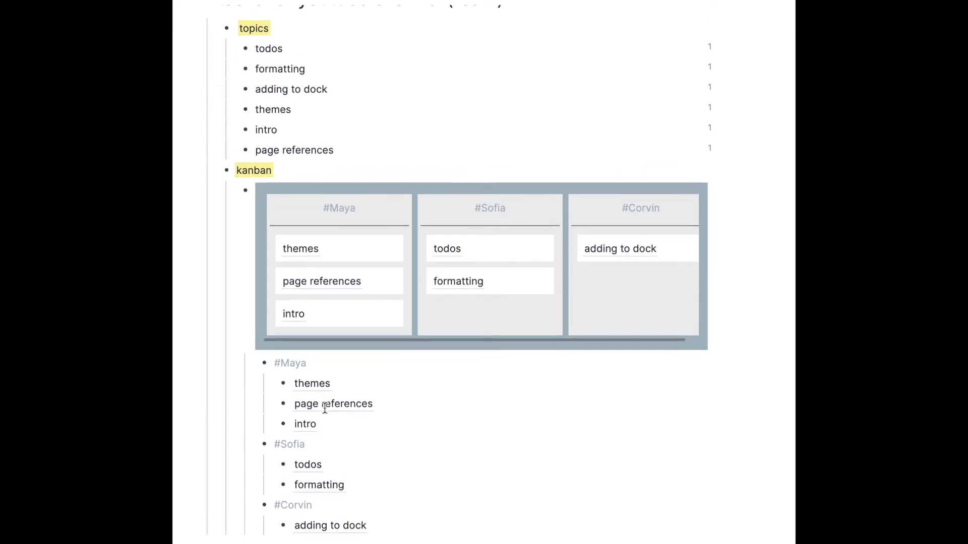
{"action": "scroll", "coordinate": [325, 408], "scroll_direction": "down", "scroll_amount": 1}
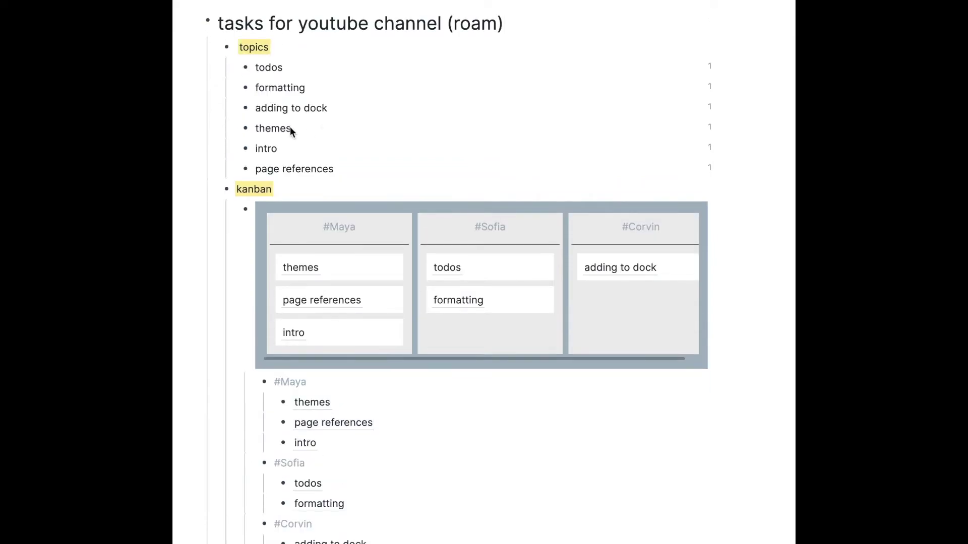
Append ' 1' to the themes bullet under topics so the kanban card updates too
{"action": "left_click", "coordinate": [295, 129]}
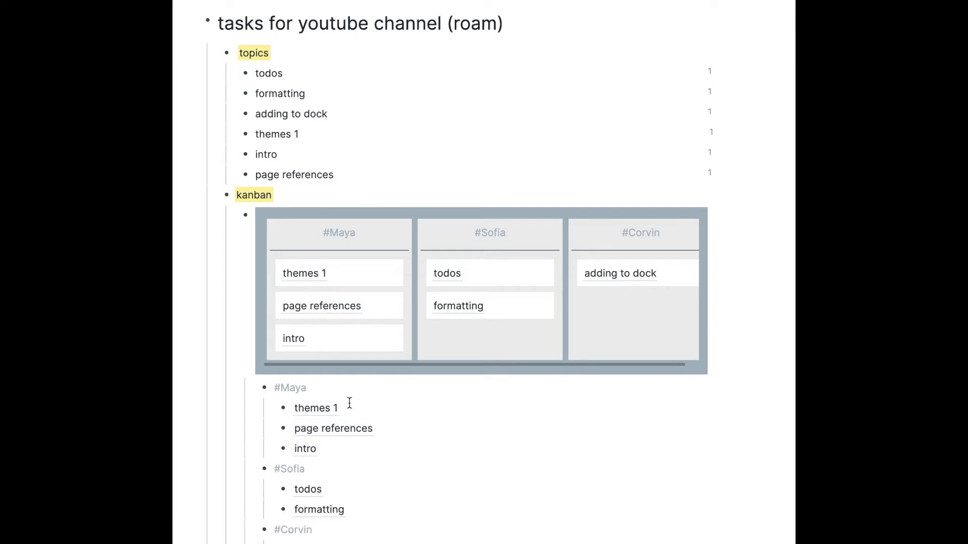
{"action": "left_click", "coordinate": [385, 155]}
{"action": "left_click", "coordinate": [382, 191]}
{"action": "scroll", "coordinate": [484, 274], "scroll_direction": "up", "scroll_amount": 1}
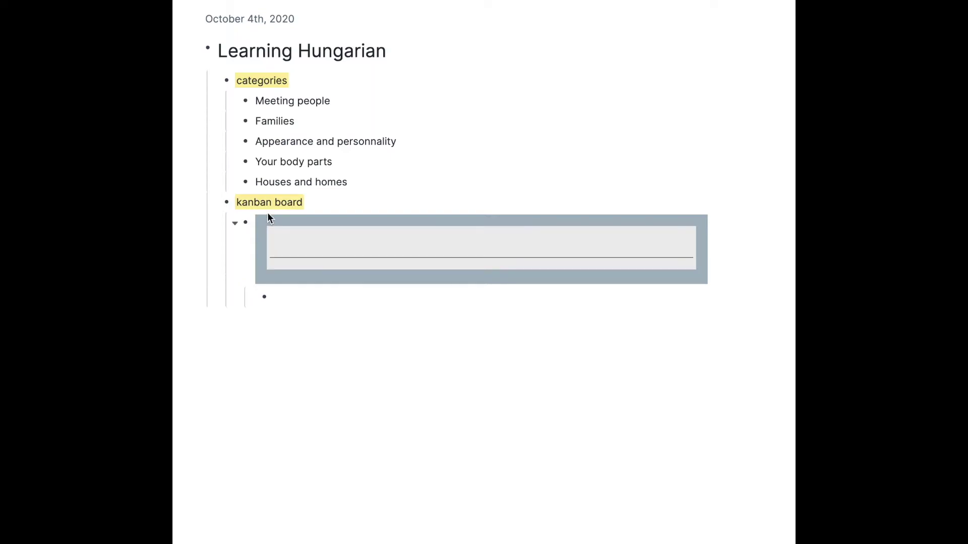
Add Daily, Weekly and Monthly columns and paste the five category references under Daily
{"action": "type", "text": "Daily"}
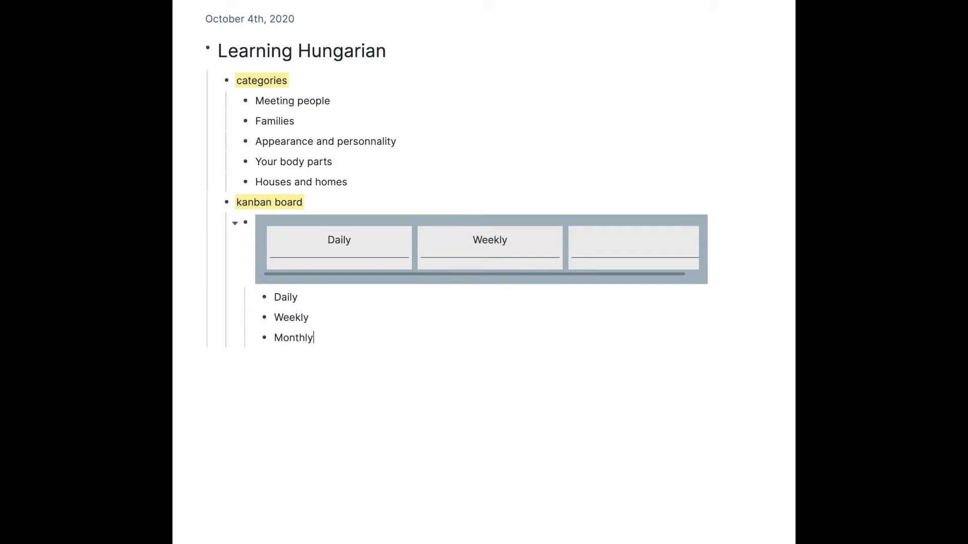
{"action": "key", "text": "Return"}
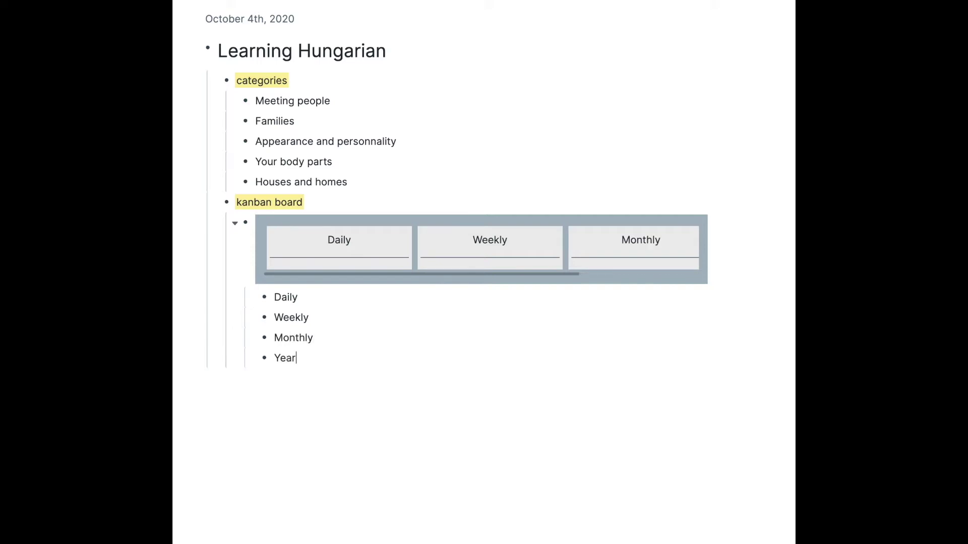
{"action": "left_click", "coordinate": [308, 298]}
{"action": "key", "text": "Return"}
{"action": "key", "text": "Tab"}
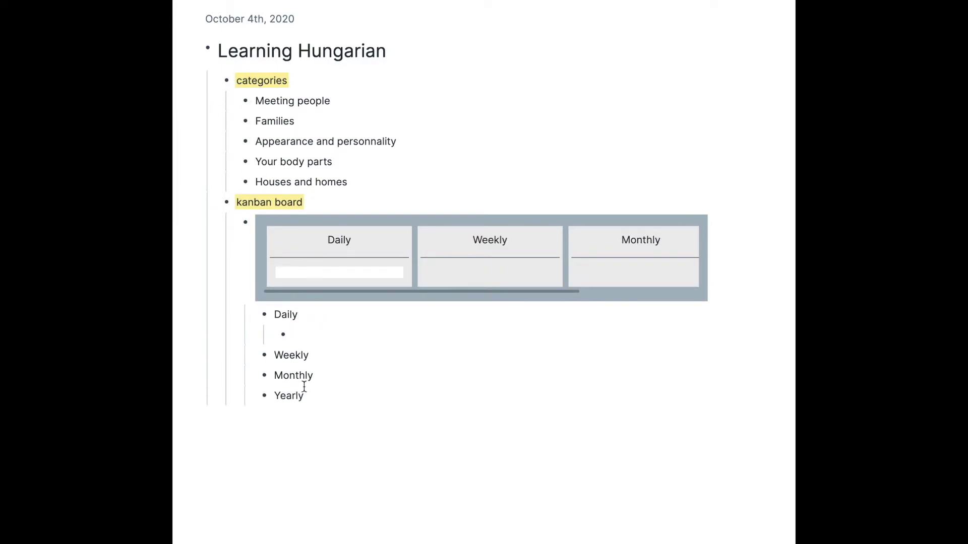
{"action": "type", "text": "Meeting people Families Appearance and personnality Your body parts Houses and homes"}
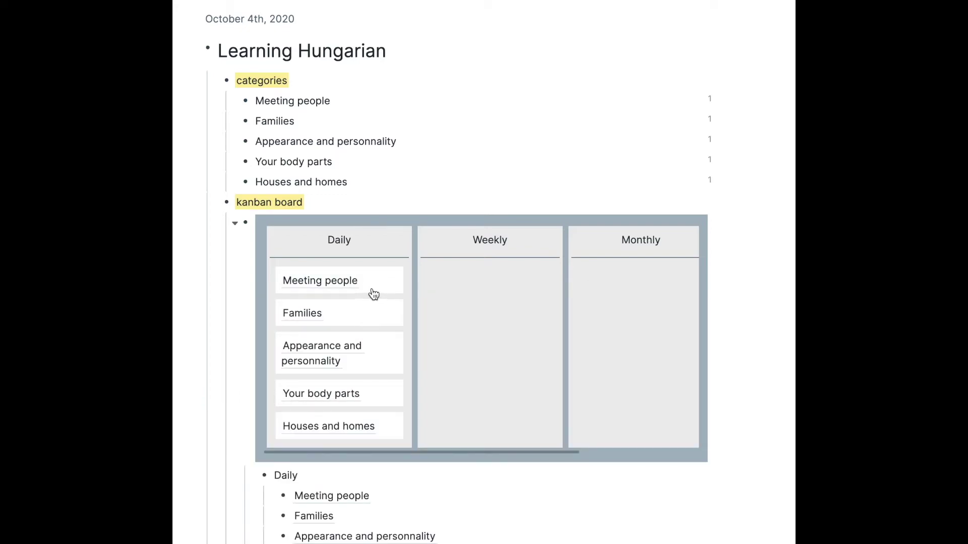
Drag Meeting people to Monthly, and Families plus Appearance and personnality into Weekly
{"action": "left_click_drag", "start_coordinate": [374, 284], "coordinate": [526, 291]}
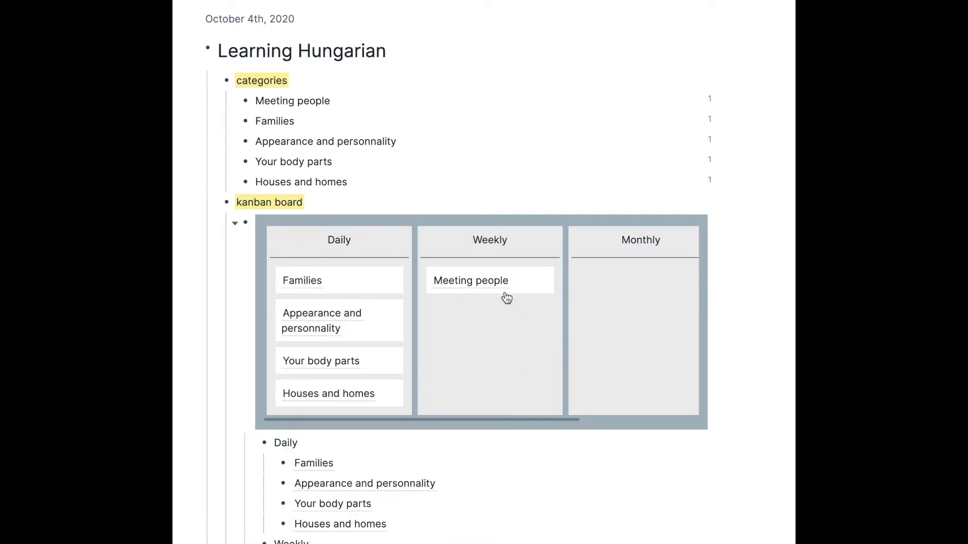
{"action": "left_click_drag", "start_coordinate": [514, 293], "coordinate": [576, 335]}
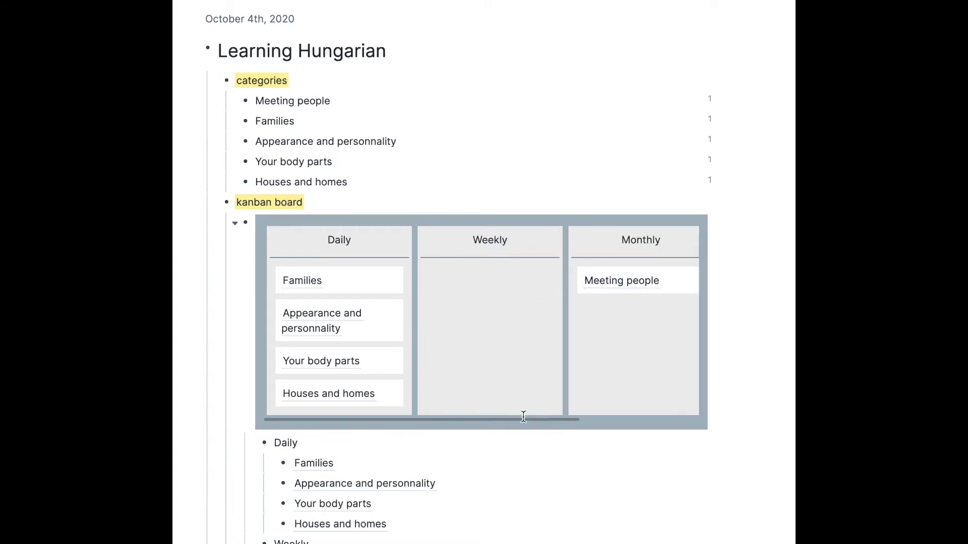
{"action": "left_click_drag", "start_coordinate": [535, 417], "coordinate": [420, 401]}
{"action": "left_click_drag", "start_coordinate": [366, 295], "coordinate": [504, 288]}
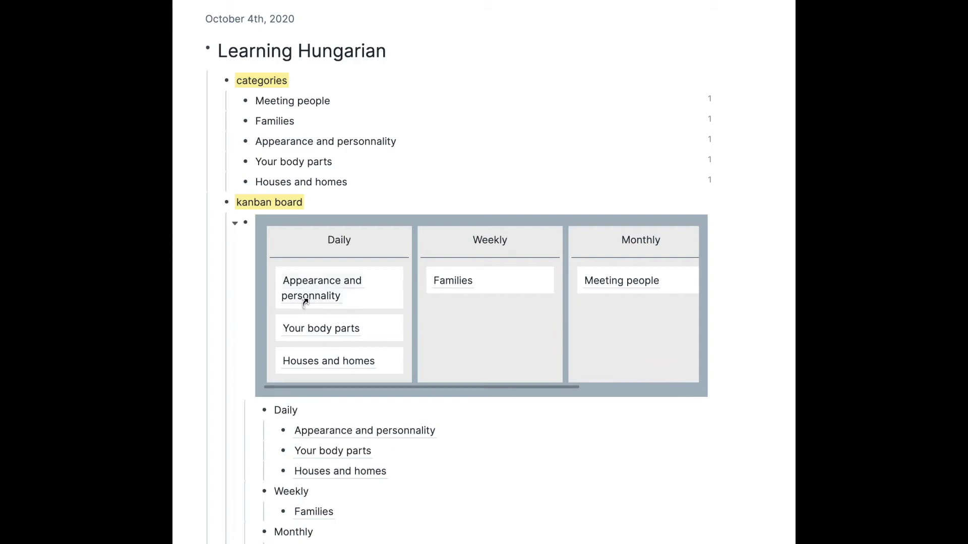
{"action": "left_click", "coordinate": [382, 301]}
{"action": "left_click_drag", "start_coordinate": [382, 304], "coordinate": [491, 348]}
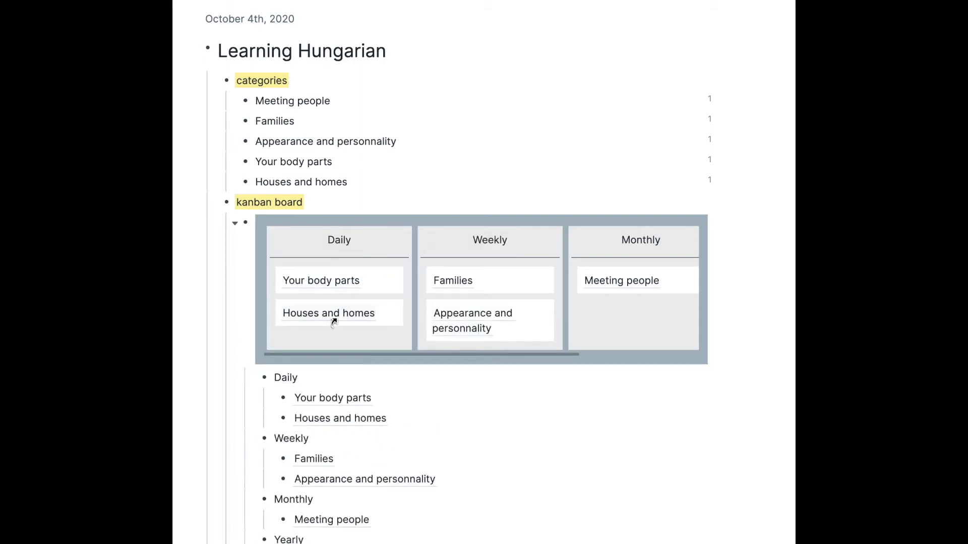
{"action": "left_click_drag", "start_coordinate": [471, 353], "coordinate": [250, 375]}
{"action": "left_click_drag", "start_coordinate": [495, 283], "coordinate": [351, 252]}
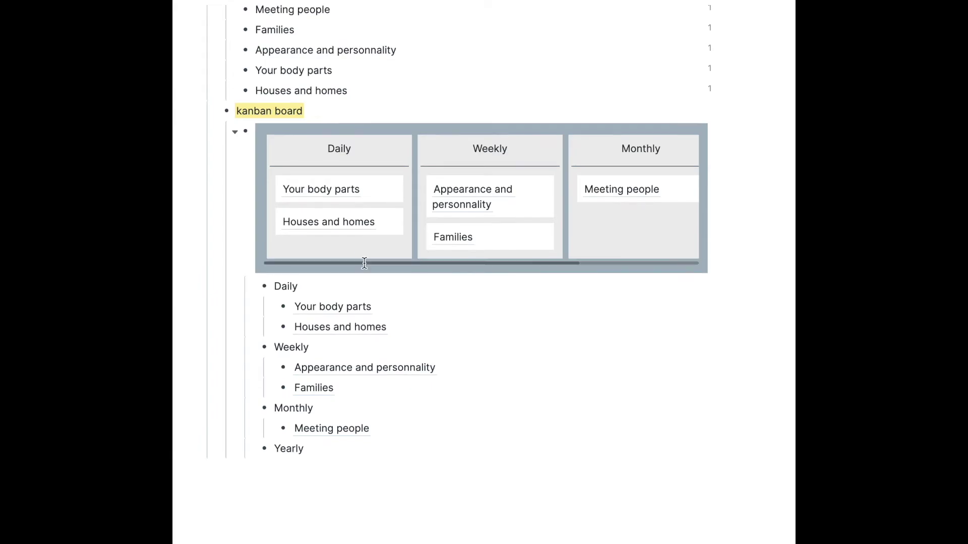
{"action": "left_click_drag", "start_coordinate": [370, 261], "coordinate": [300, 240]}
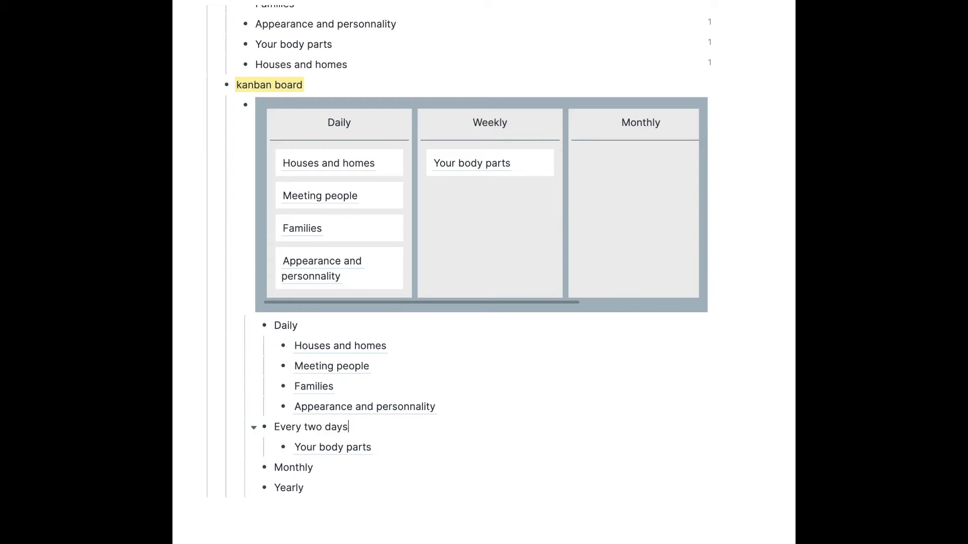
Shift Meeting people and Families between columns, ending with all five categories under Daily
{"action": "scroll", "coordinate": [453, 417], "scroll_direction": "up", "scroll_amount": 1}
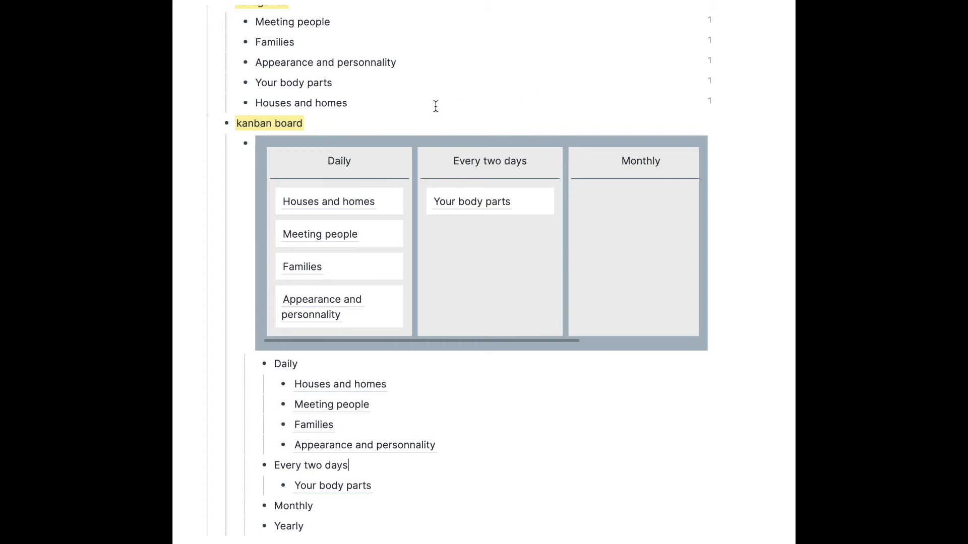
{"action": "left_click_drag", "start_coordinate": [395, 225], "coordinate": [509, 226]}
{"action": "left_click_drag", "start_coordinate": [360, 237], "coordinate": [539, 273]}
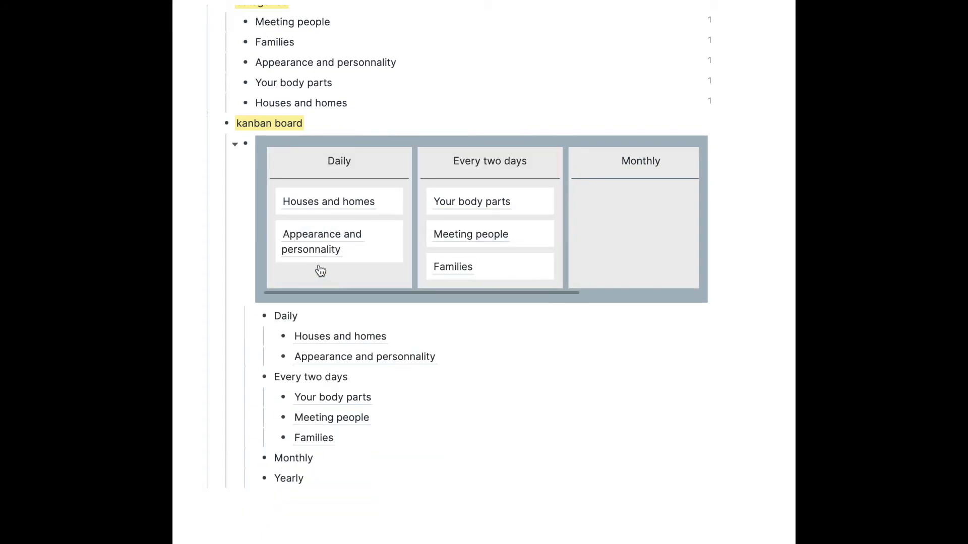
{"action": "left_click_drag", "start_coordinate": [501, 371], "coordinate": [369, 377]}
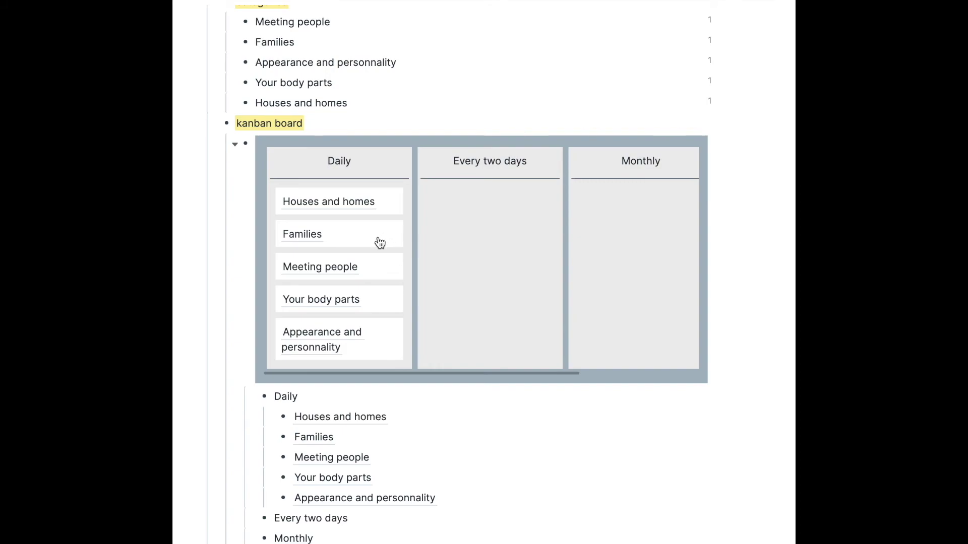
{"action": "left_click_drag", "start_coordinate": [380, 231], "coordinate": [424, 290]}
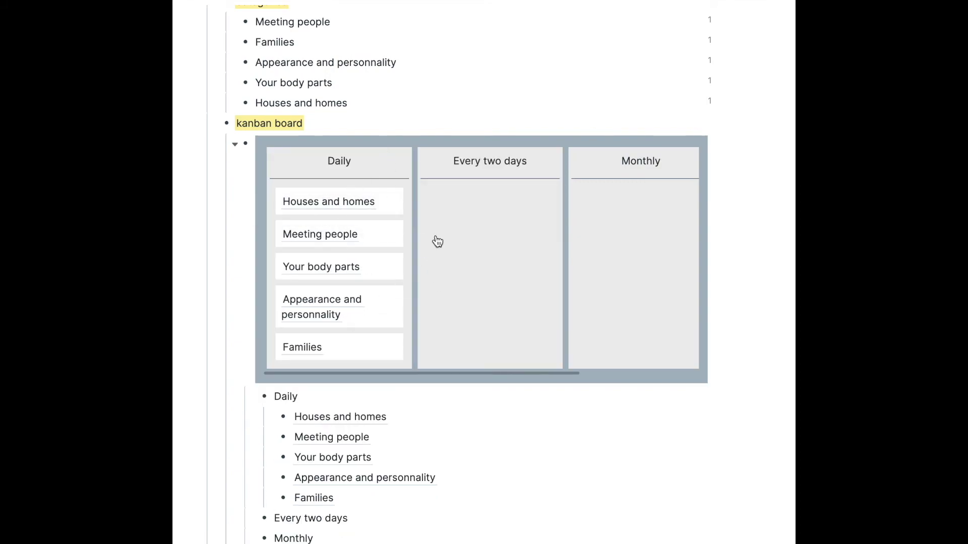